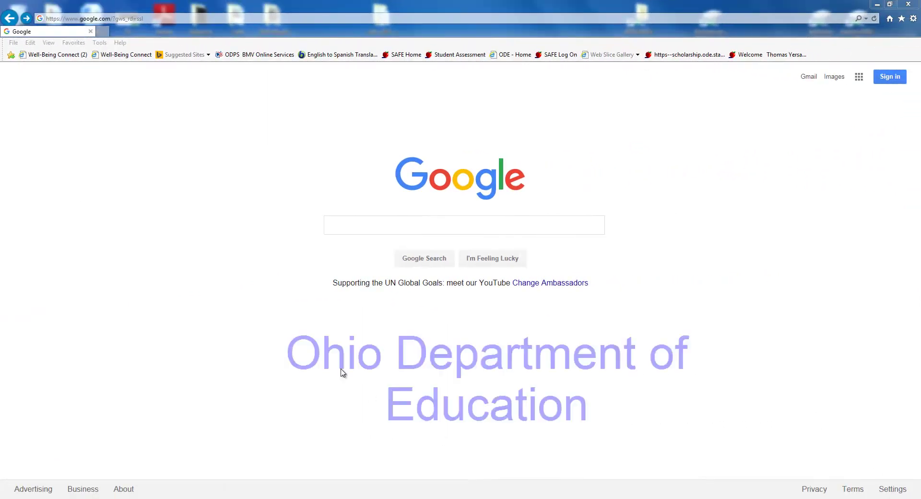
# - Search Google for 'ohio department of education' and reach the SAFE account sign-up form from the home page
pyautogui.click(336, 224)
pyautogui.write('ohio')
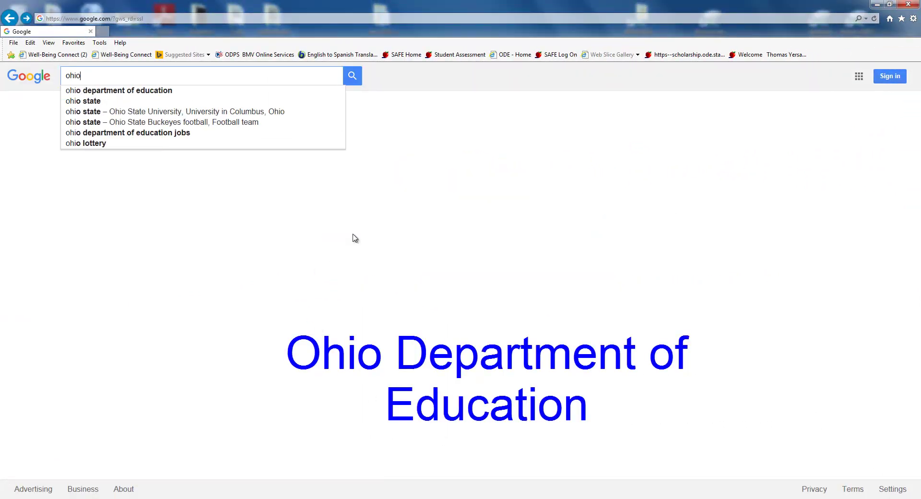
pyautogui.write(' department of')
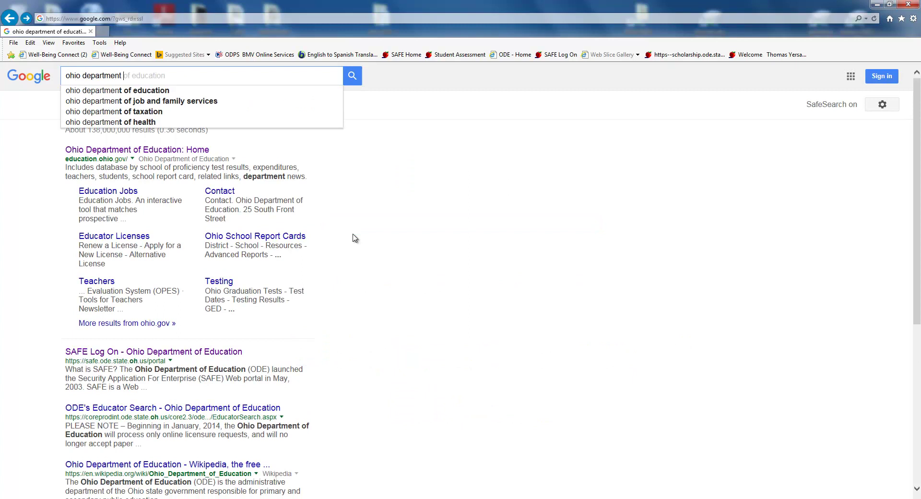
pyautogui.click(164, 91)
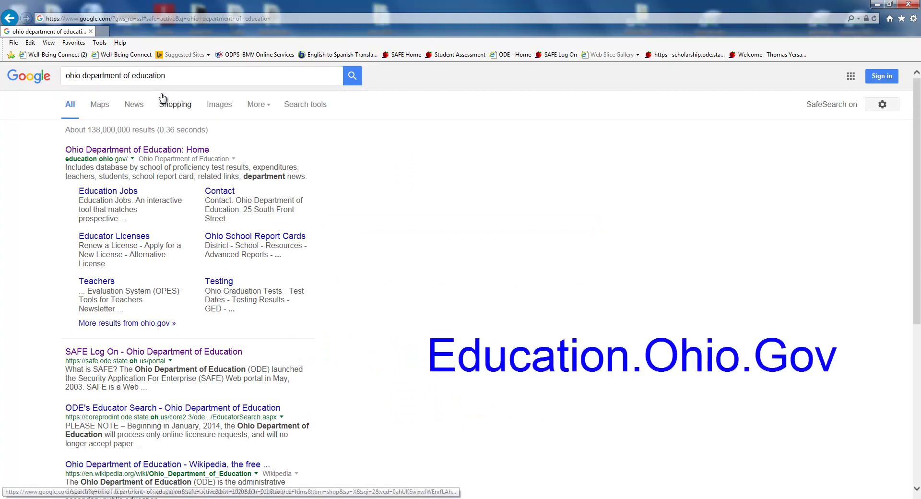
pyautogui.click(166, 151)
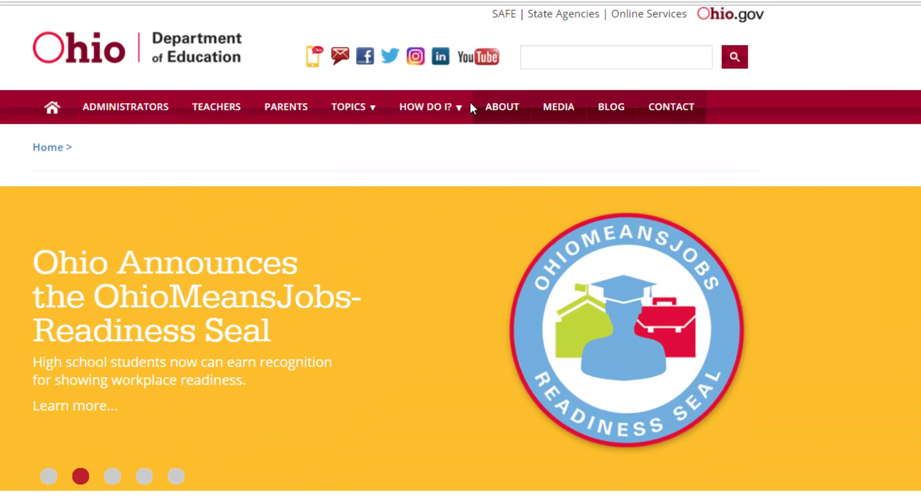
pyautogui.click(492, 7)
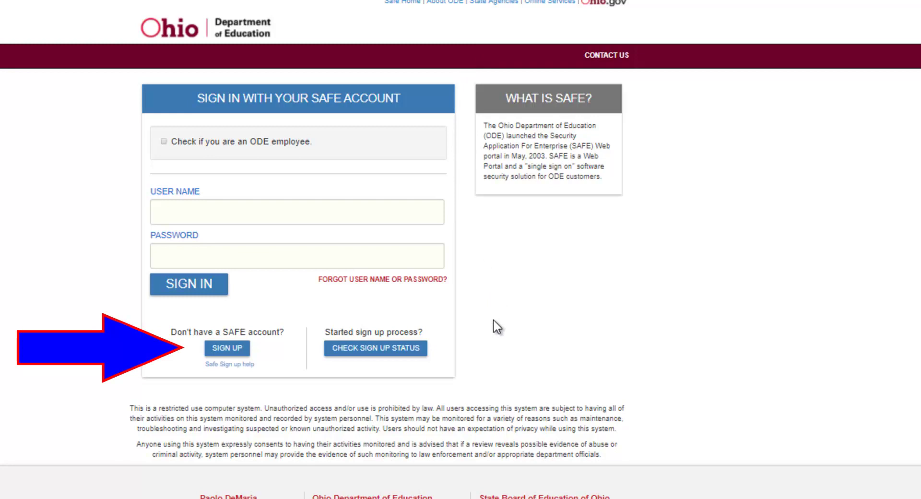
pyautogui.click(221, 349)
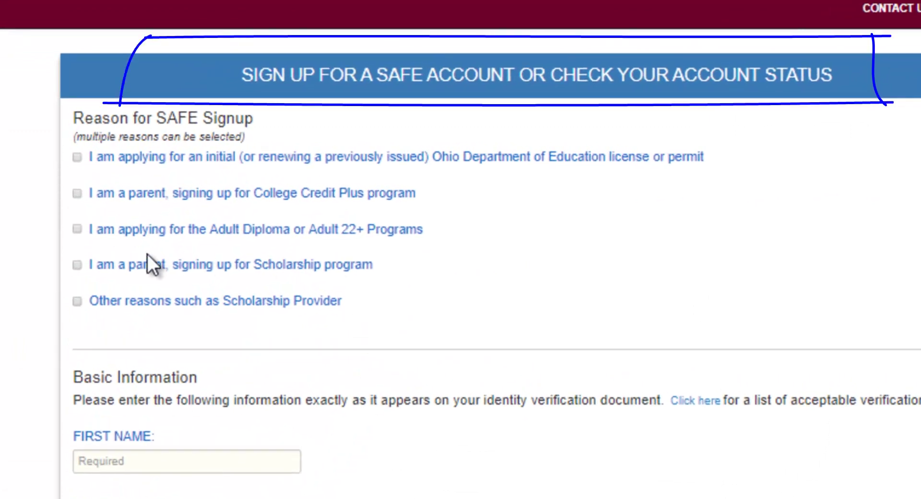
# - Select the parent Scholarship program reason, enter the first name, last name, SSN4 and birth date, and continue
pyautogui.click(77, 265)
pyautogui.click(214, 462)
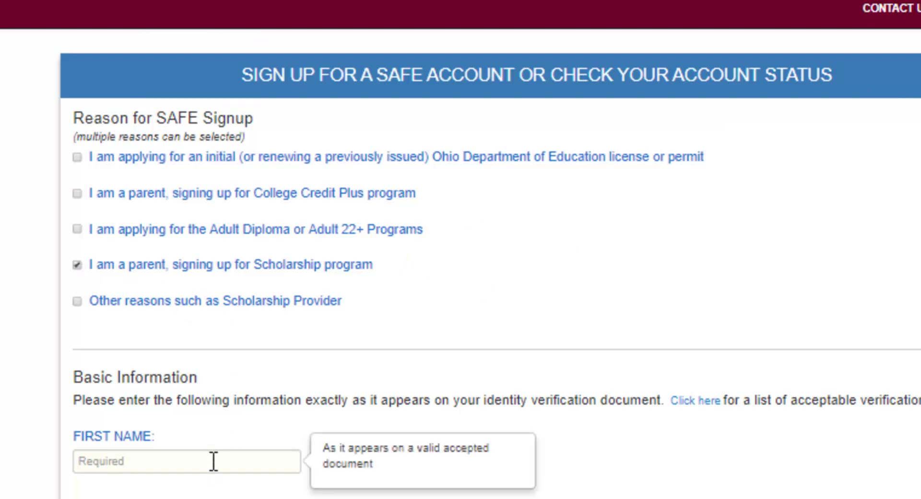
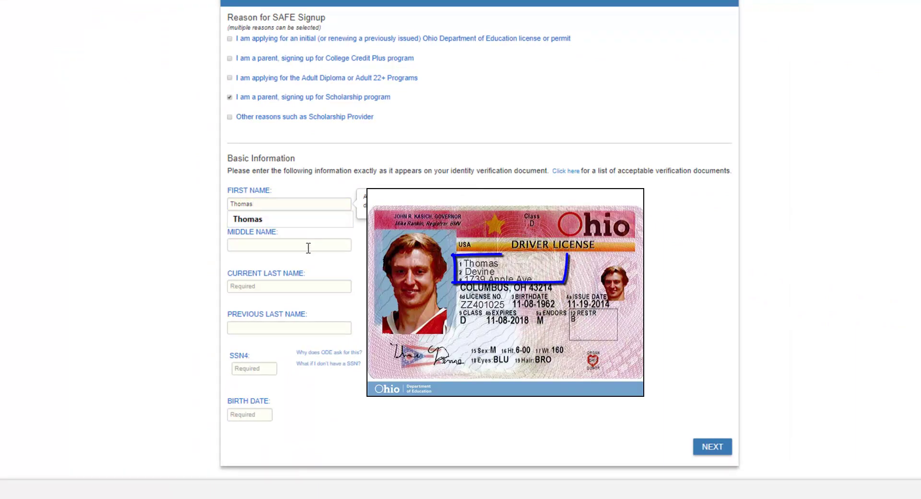
pyautogui.click(314, 282)
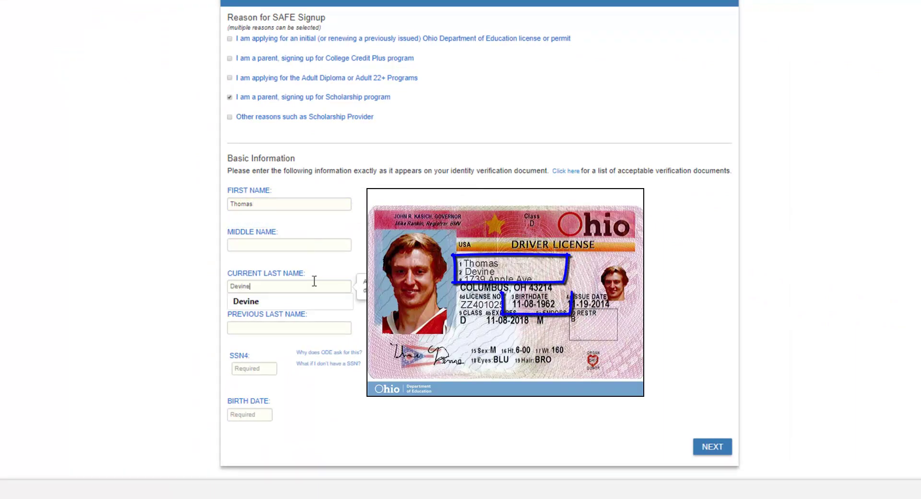
pyautogui.click(266, 368)
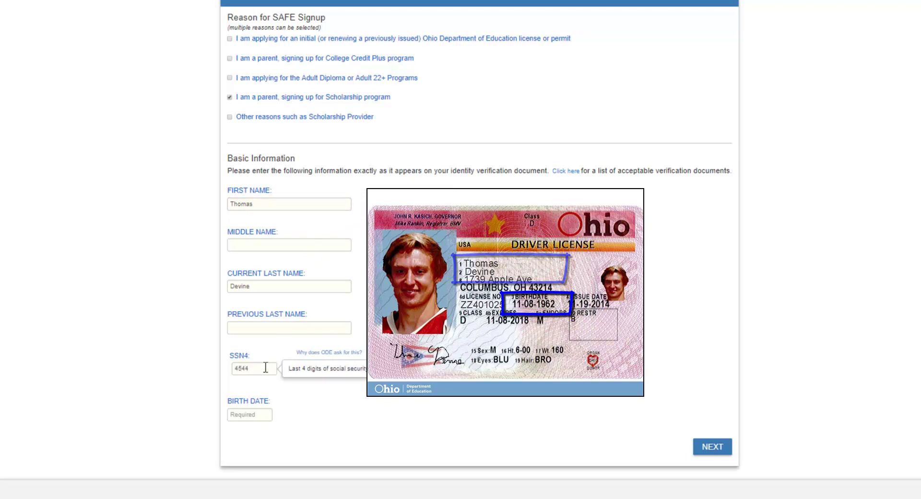
pyautogui.click(262, 414)
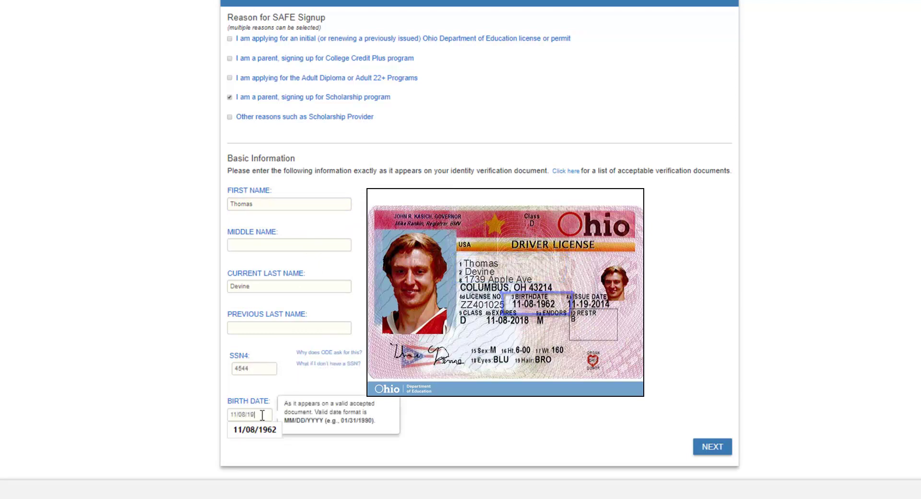
pyautogui.click(265, 427)
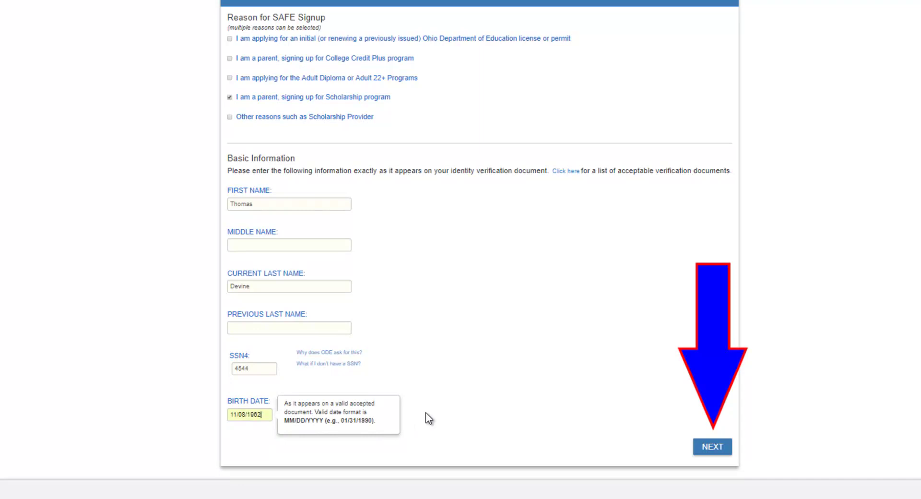
pyautogui.click(715, 448)
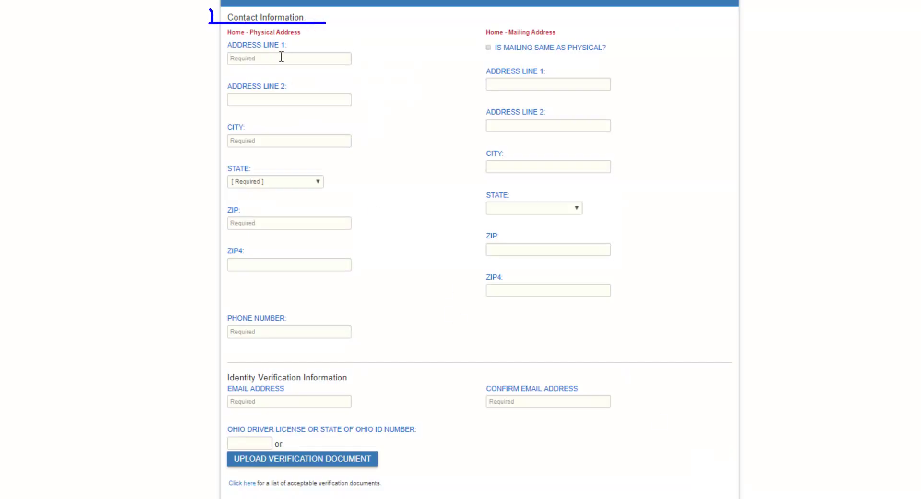
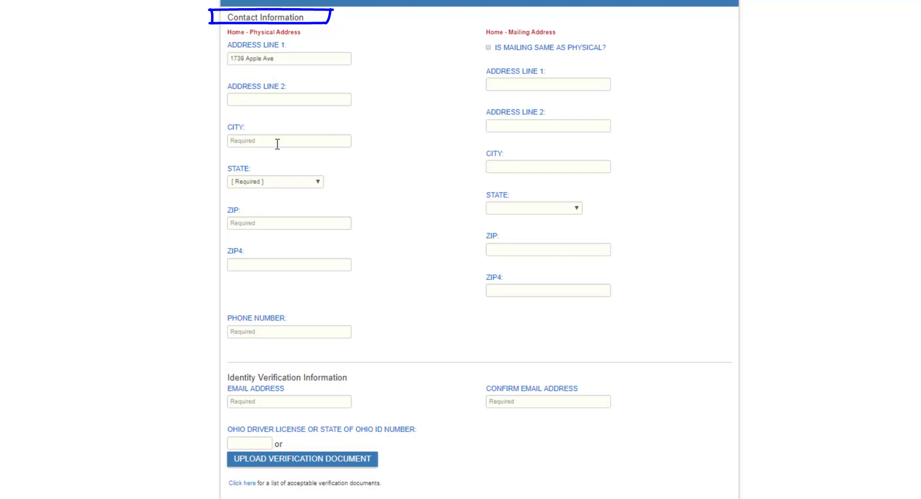
# - Fill in the contact street address, city, Ohio as the state, and the ZIP code
pyautogui.click(277, 142)
pyautogui.write('Columbus')
pyautogui.click(302, 184)
pyautogui.click(306, 201)
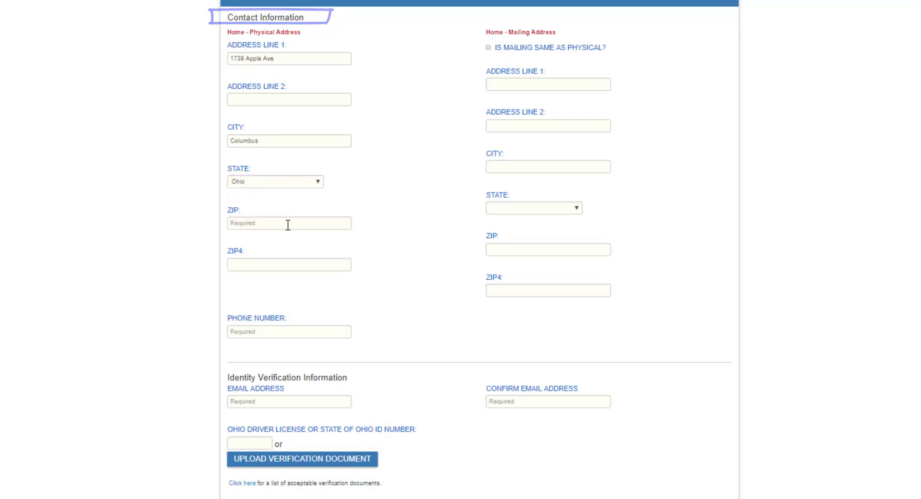
pyautogui.click(288, 224)
pyautogui.write('43214')
# - Enter the phone number and e-mail address, confirm the e-mail, and start the Ohio driver license number
pyautogui.click(286, 331)
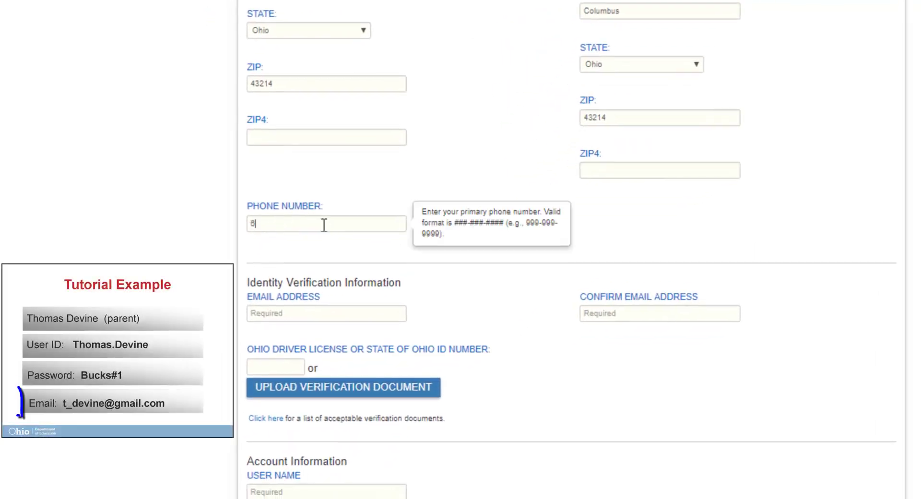
pyautogui.click(309, 312)
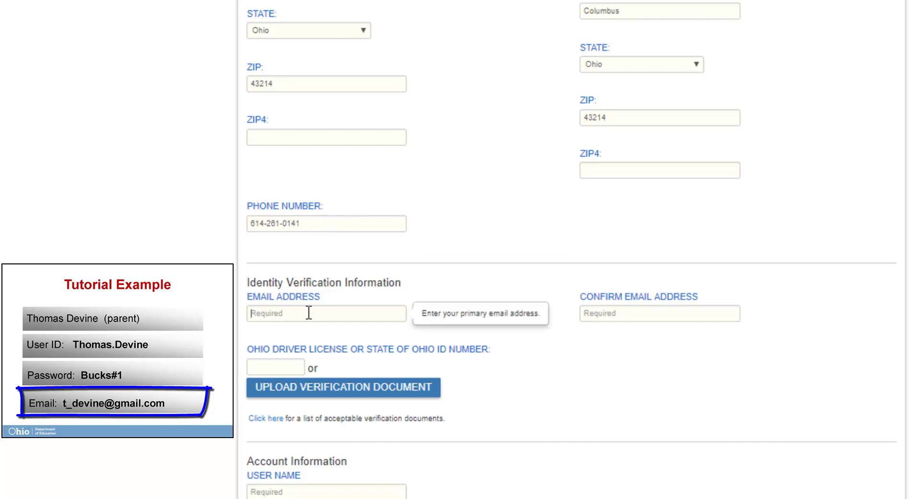
pyautogui.click(610, 313)
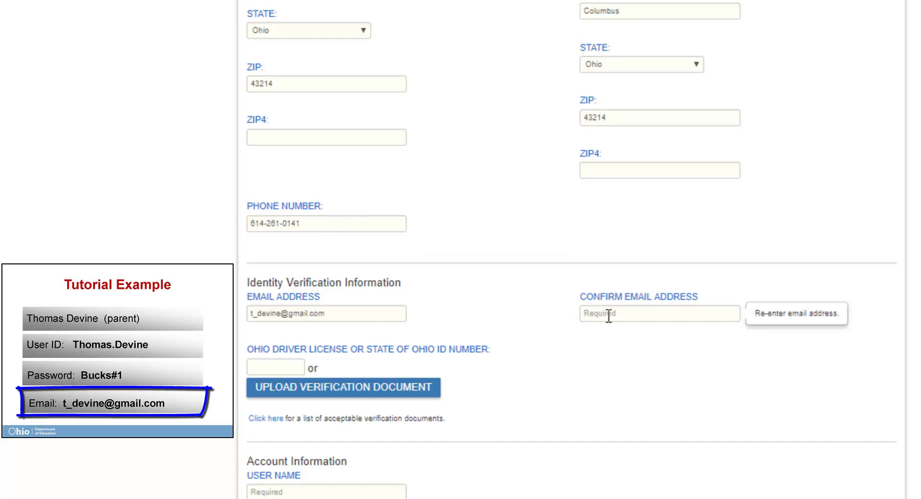
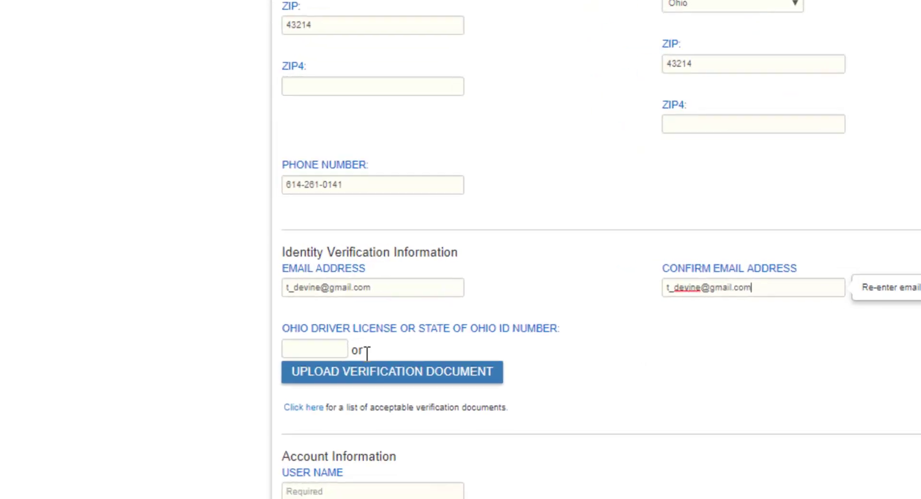
pyautogui.click(296, 366)
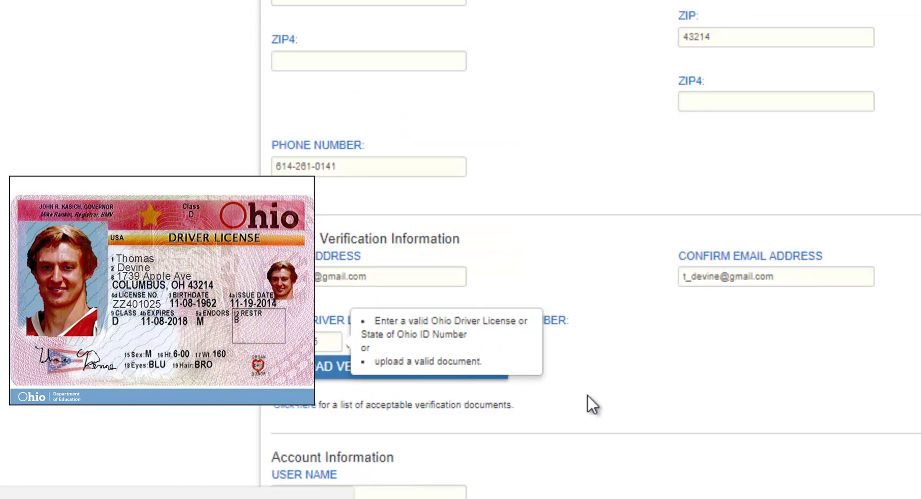
pyautogui.scroll(-5, 374, 408)
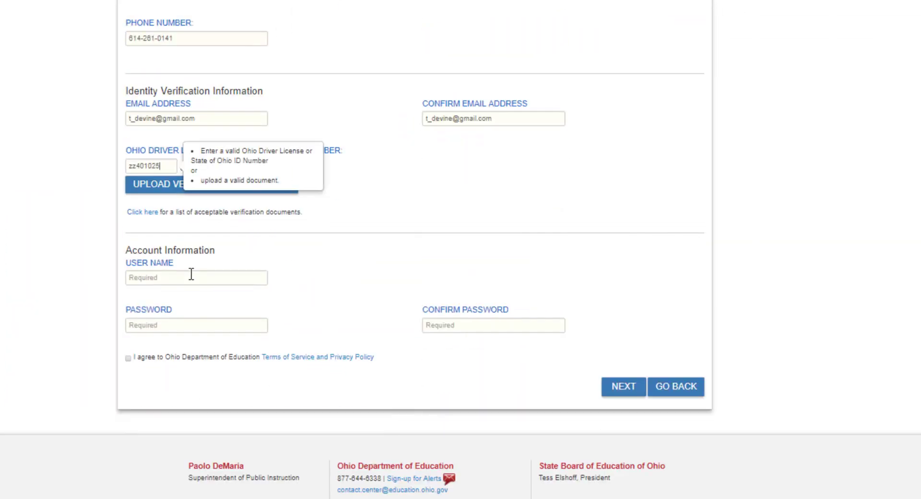
# - Enter the account user name, the password, and the confirmation password
pyautogui.click(191, 274)
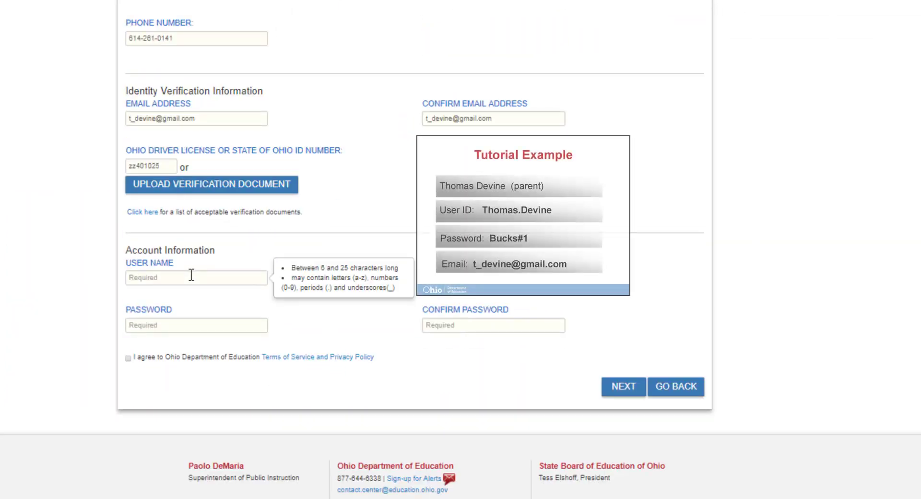
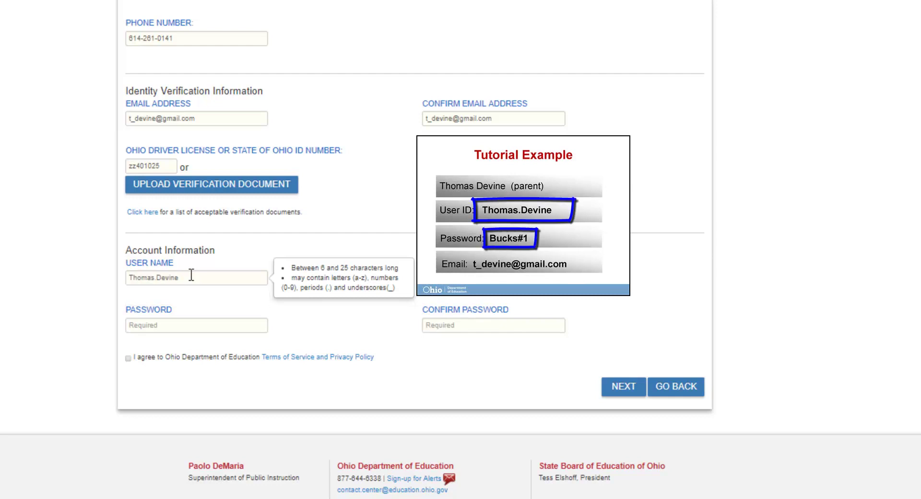
pyautogui.click(196, 327)
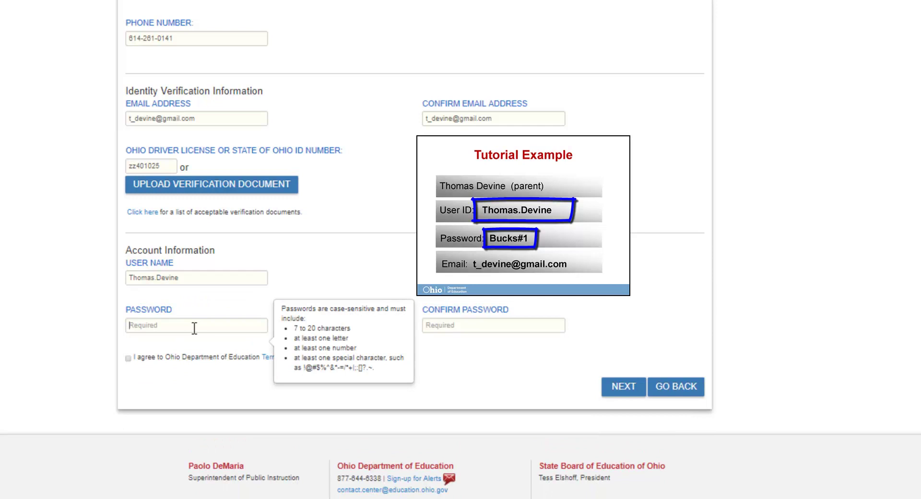
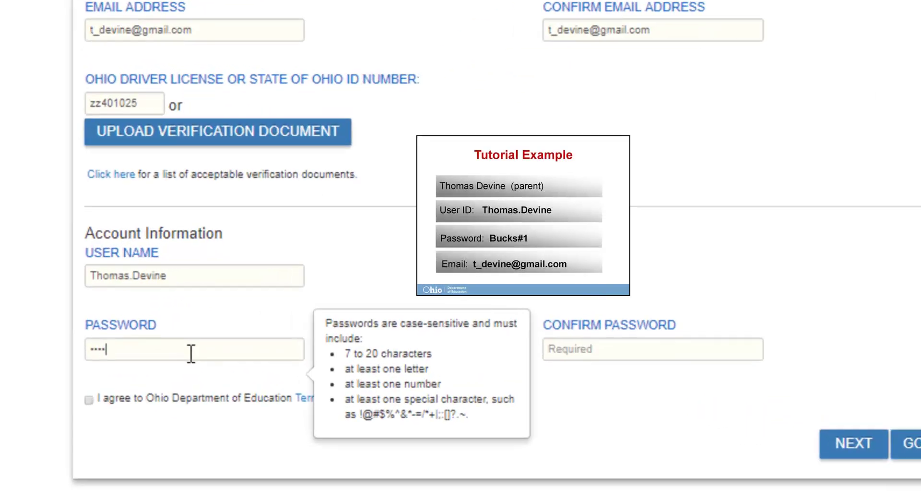
pyautogui.click(585, 349)
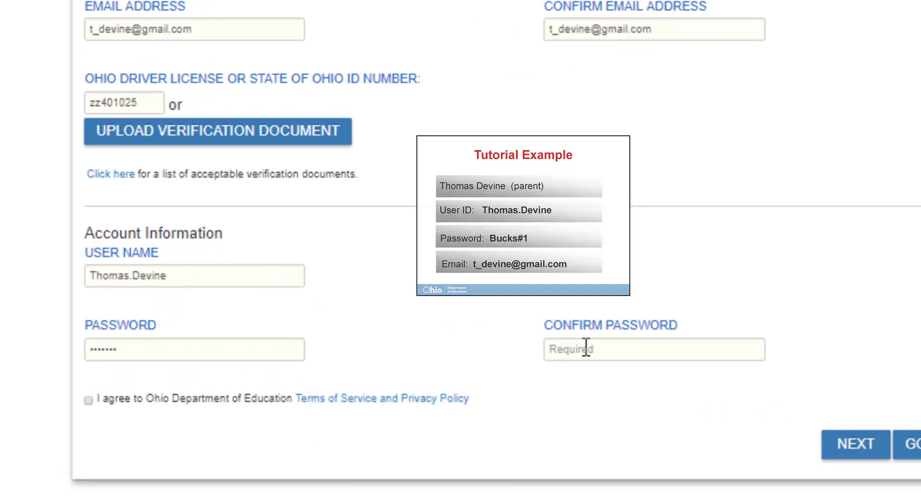
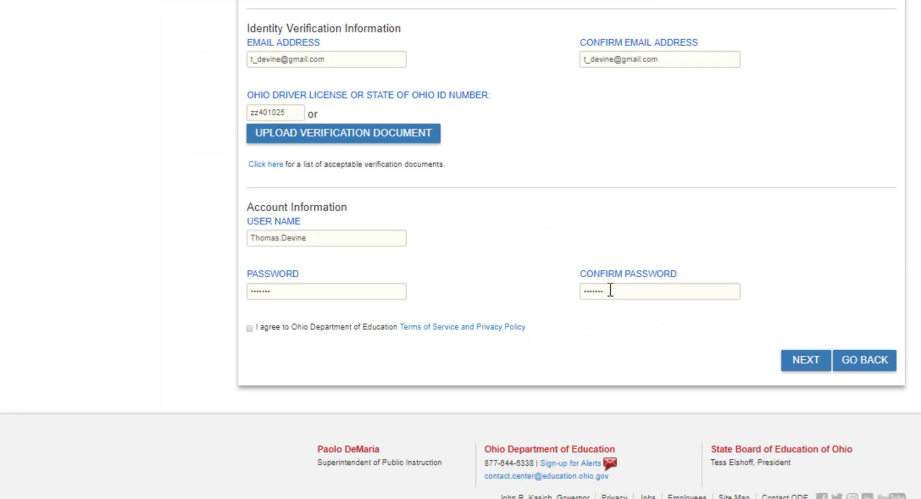
# - Review the Terms of Service and Privacy Policy, then tick the 'I agree' checkbox
pyautogui.click(463, 327)
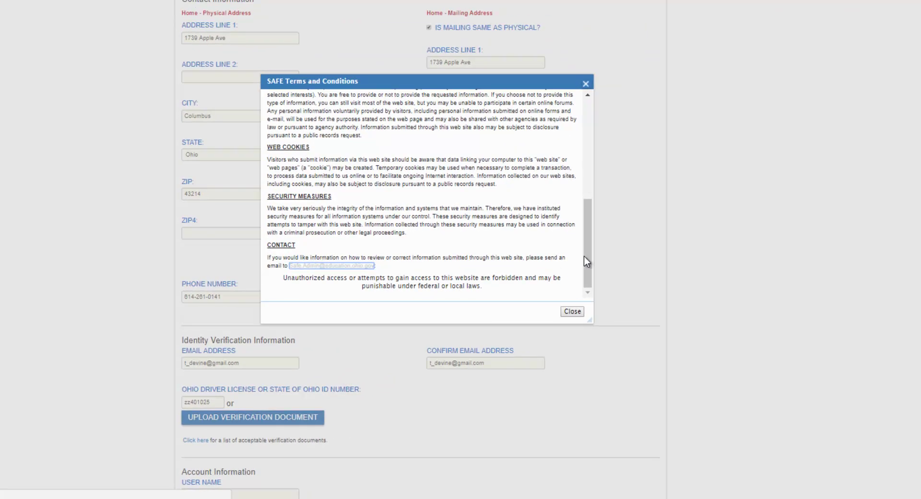
pyautogui.moveTo(583, 255); pyautogui.dragTo(586, 148)
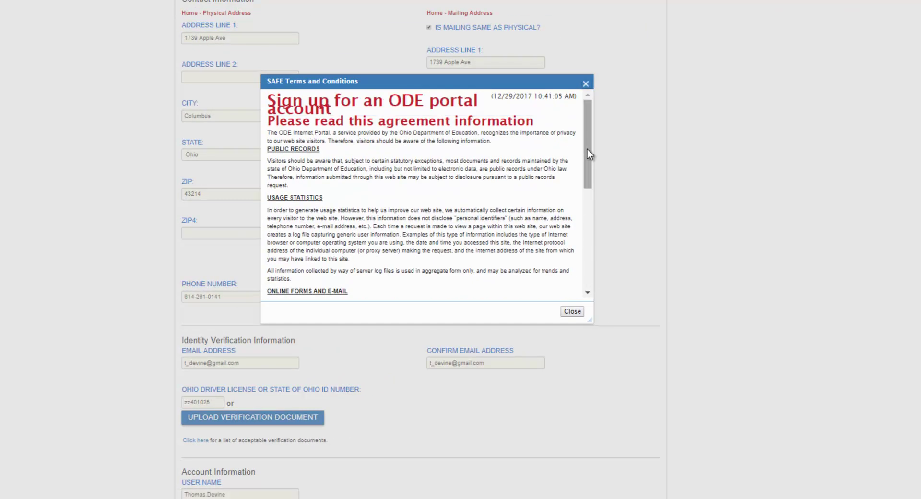
pyautogui.click(588, 292)
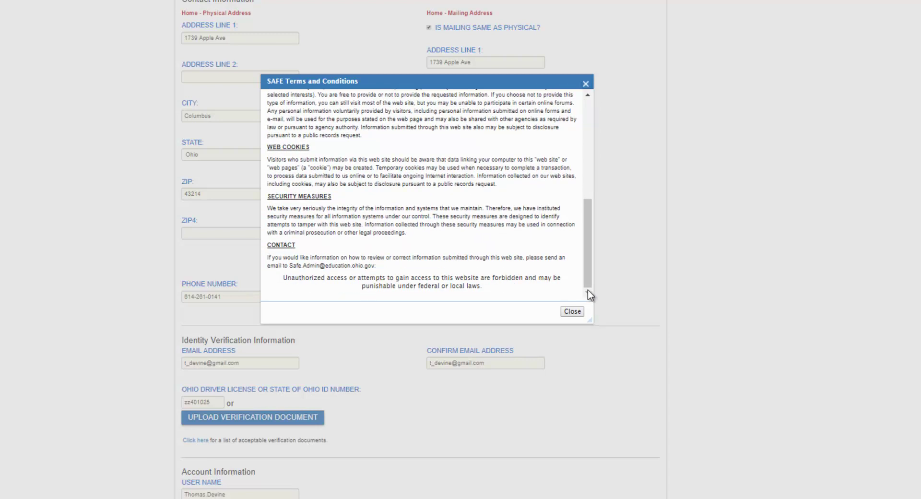
pyautogui.click(572, 311)
pyautogui.scroll(-4, 573, 309)
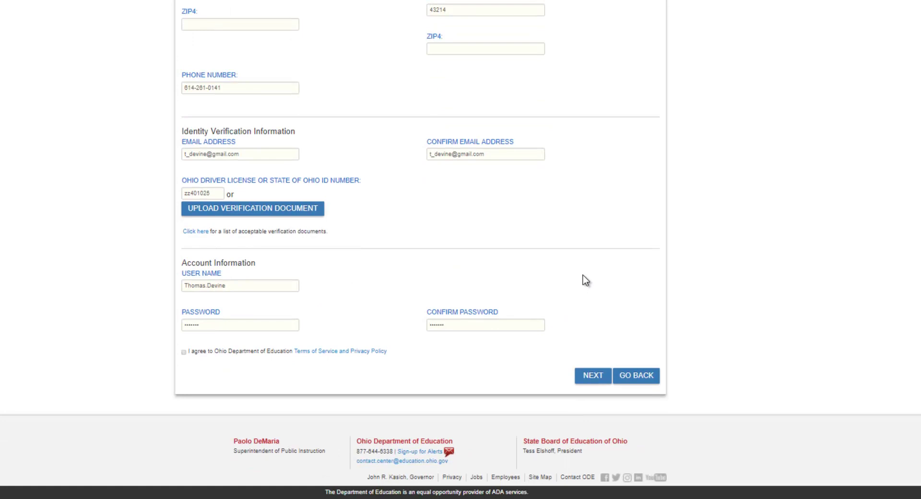
pyautogui.click(184, 352)
# - Submit the sign-up form and copy the email confirmation key from the message in Word
pyautogui.click(592, 381)
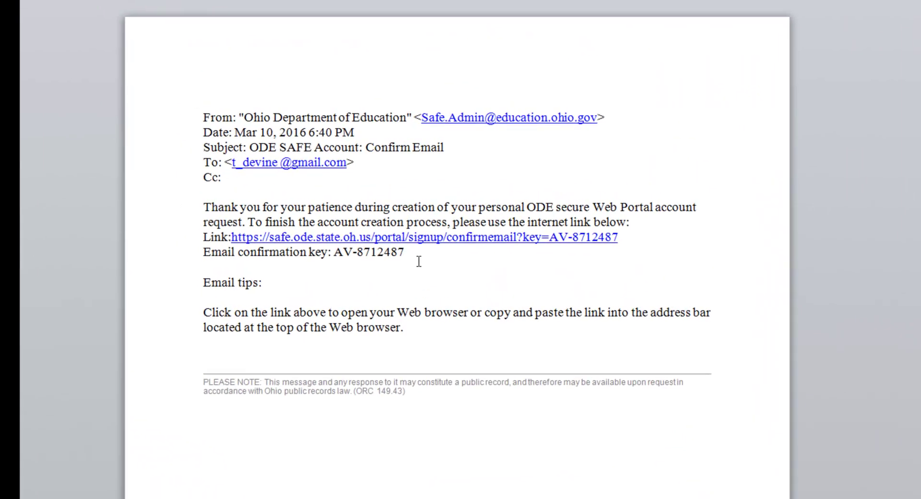
pyautogui.moveTo(408, 237); pyautogui.dragTo(323, 263)
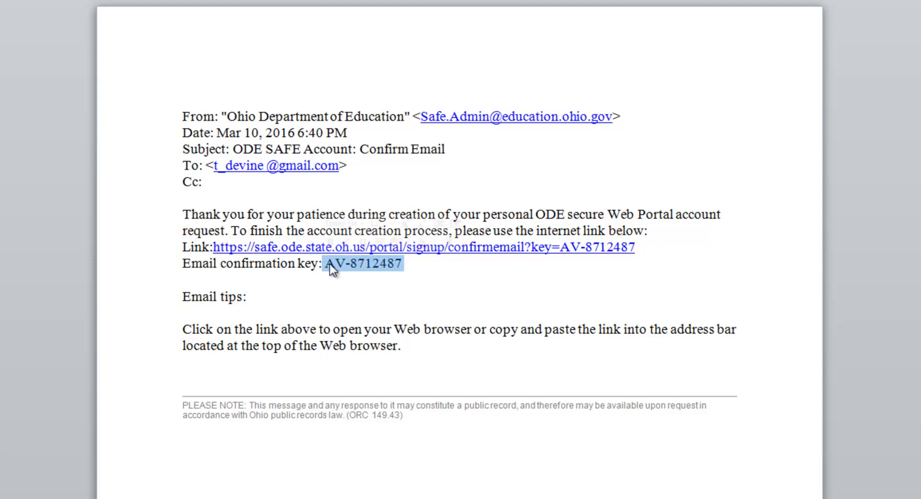
pyautogui.rightClick(330, 264)
pyautogui.click(378, 291)
pyautogui.click(380, 292)
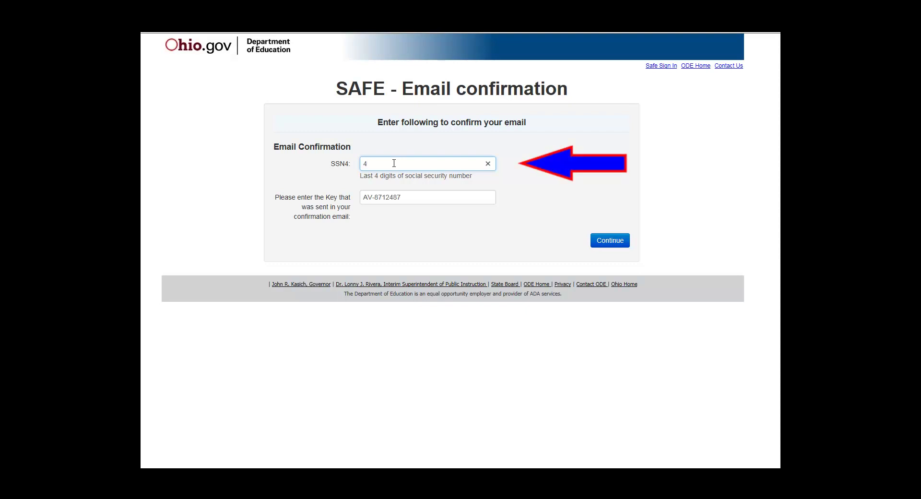
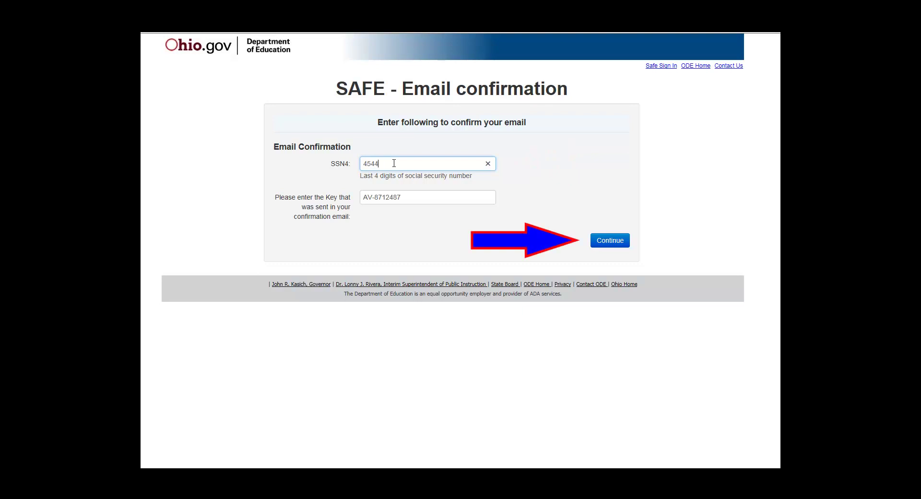
# - Enter the SSN4 digits to confirm the email, then go to SAFE sign-in from the Approved page
pyautogui.click(601, 241)
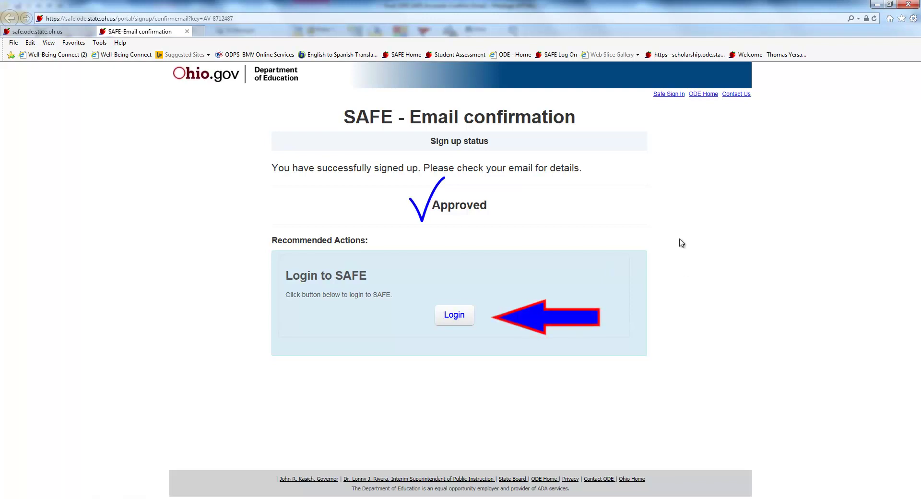
pyautogui.click(454, 315)
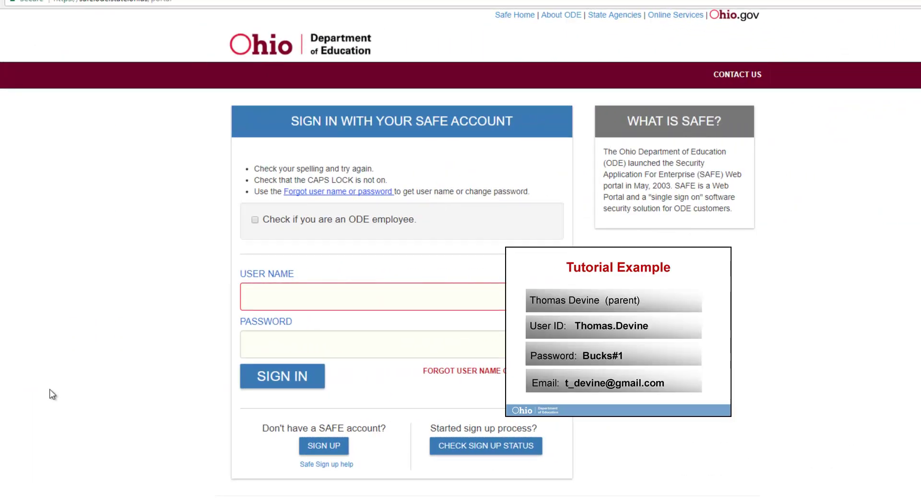
# - Enter the new account's user name in the USER NAME field of the sign-in page
pyautogui.click(280, 300)
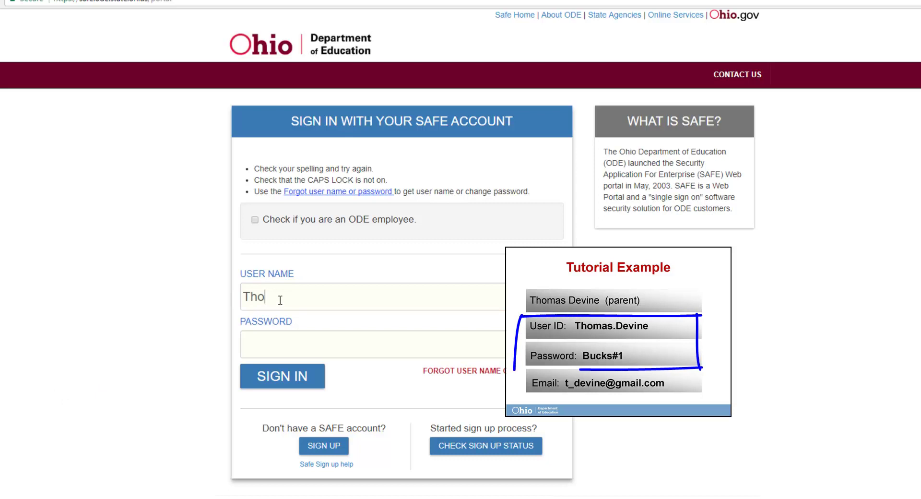
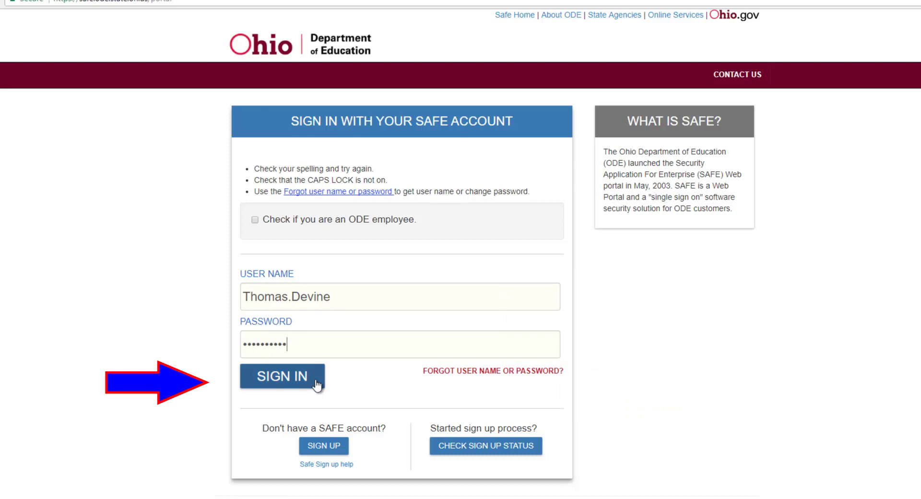